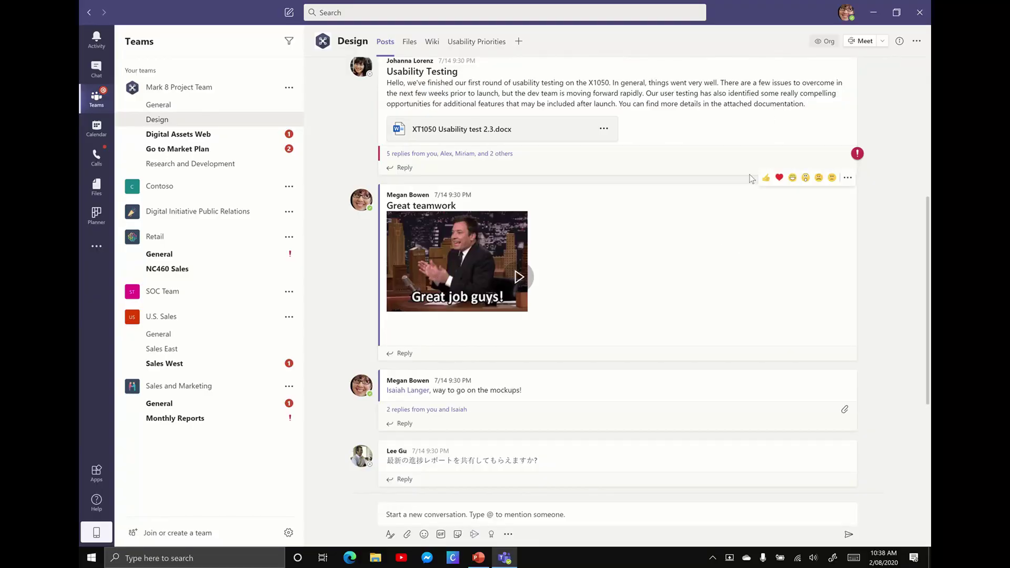
Open Settings from the profile picture menu to reach the General page
{"action": "left_click", "coordinate": [845, 14]}
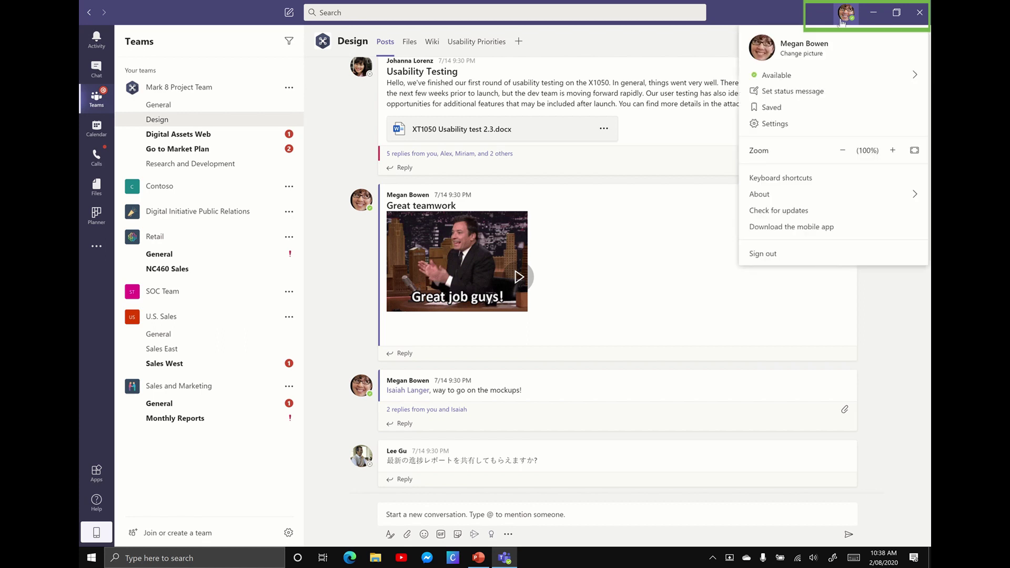
{"action": "left_click", "coordinate": [783, 126]}
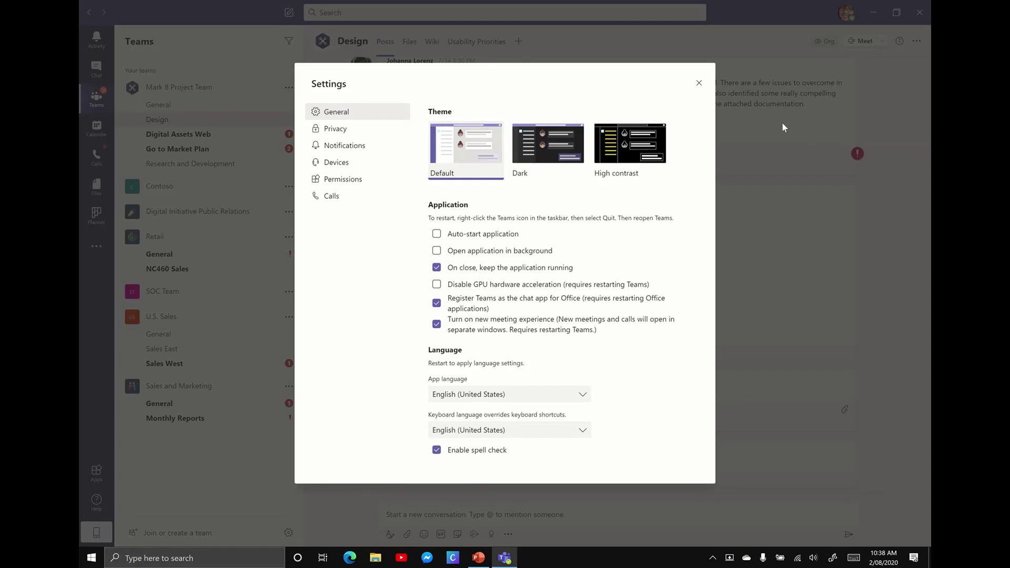
{"action": "mouse_move", "coordinate": [628, 136]}
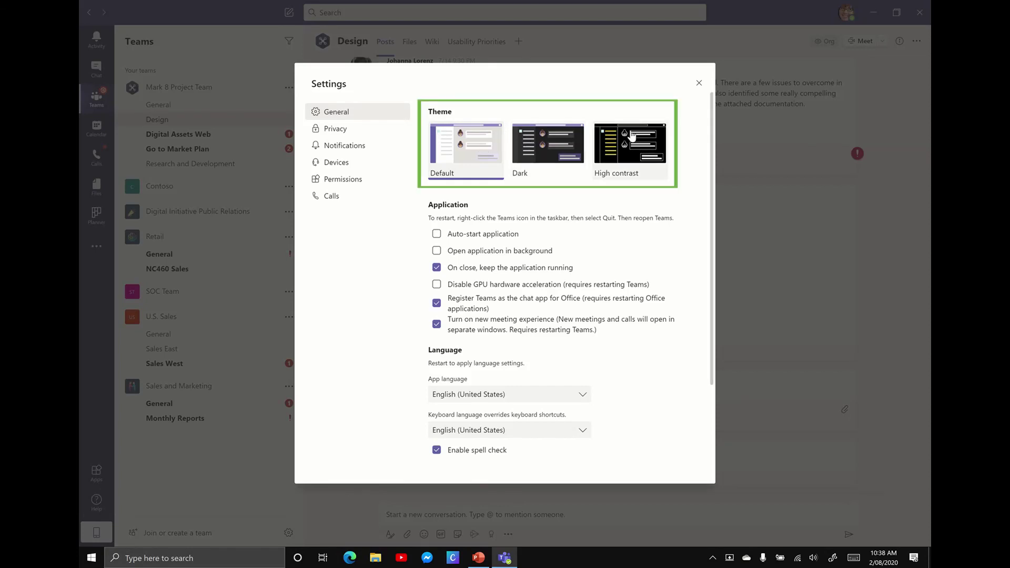
Select the Dark theme, briefly try High contrast, then settle back on Dark
{"action": "left_click", "coordinate": [542, 134]}
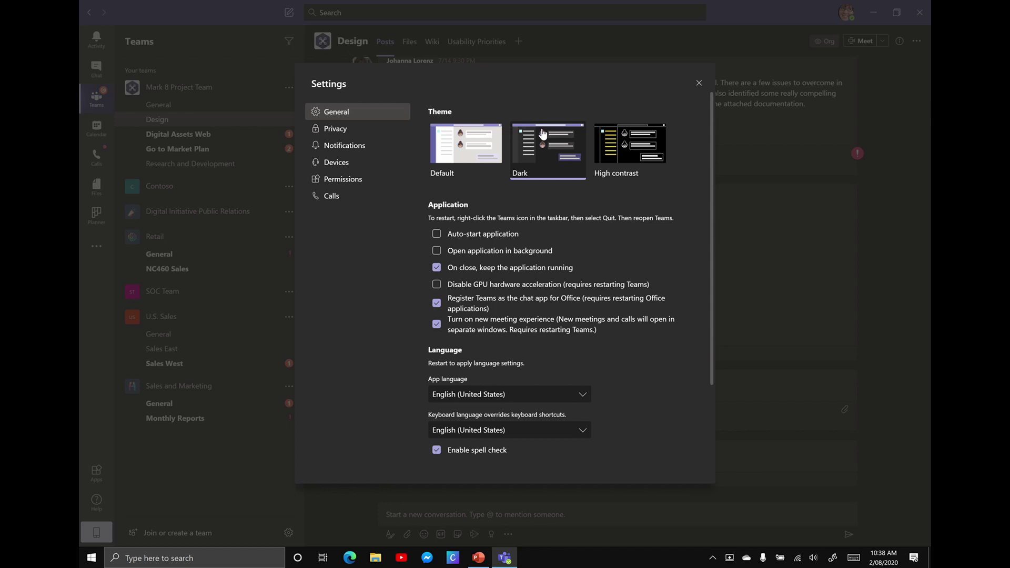
{"action": "left_click", "coordinate": [635, 136]}
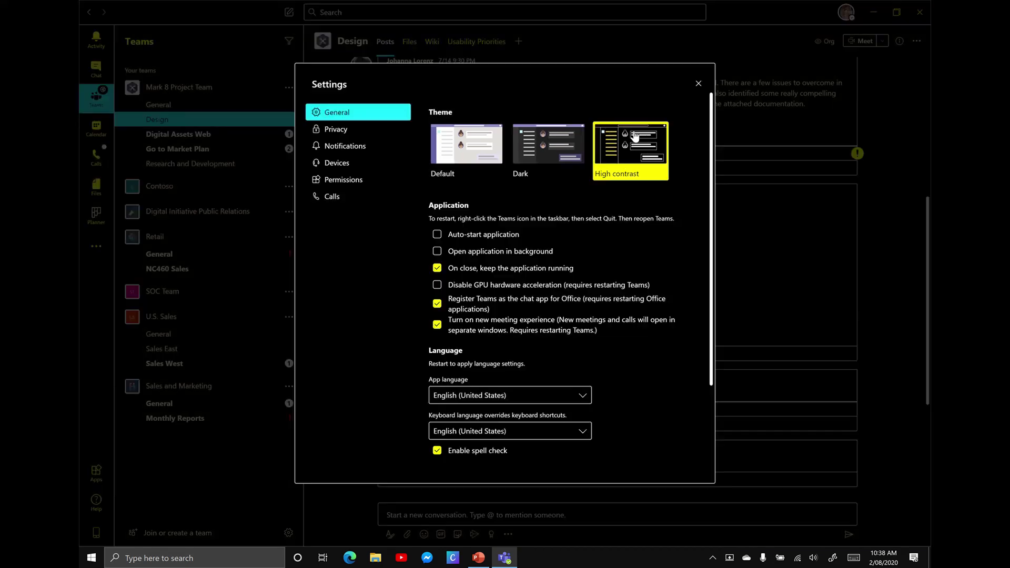
{"action": "left_click", "coordinate": [541, 139]}
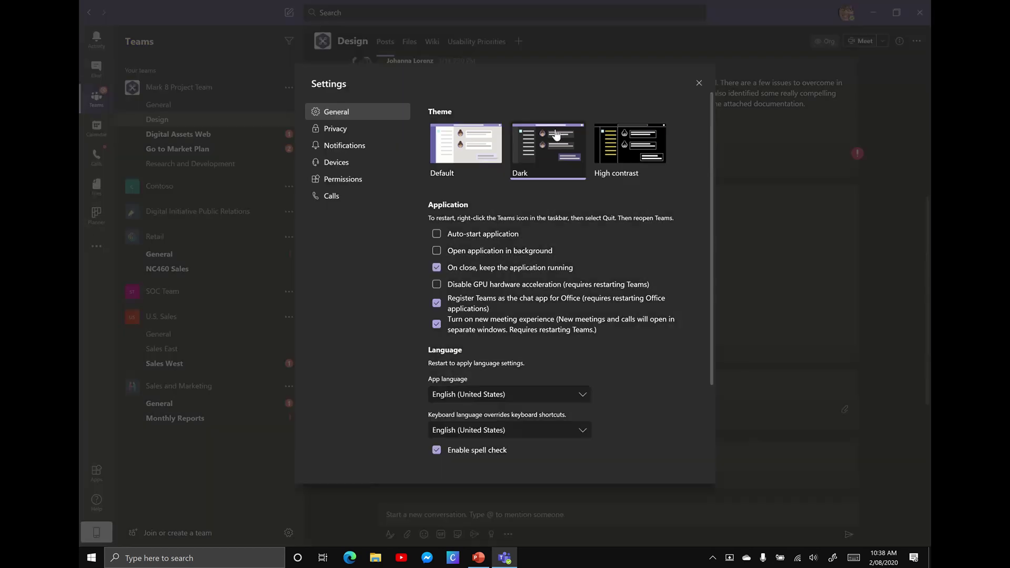
Close Settings and view Chat, Calendar and the Design channel in the Dark theme
{"action": "left_click", "coordinate": [697, 84]}
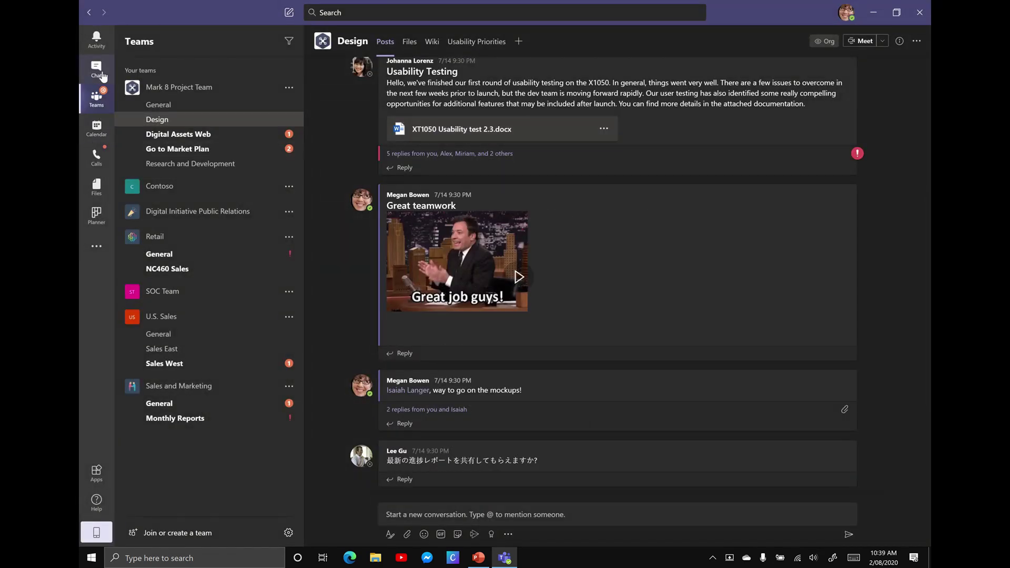
{"action": "left_click", "coordinate": [99, 73]}
{"action": "left_click", "coordinate": [96, 129]}
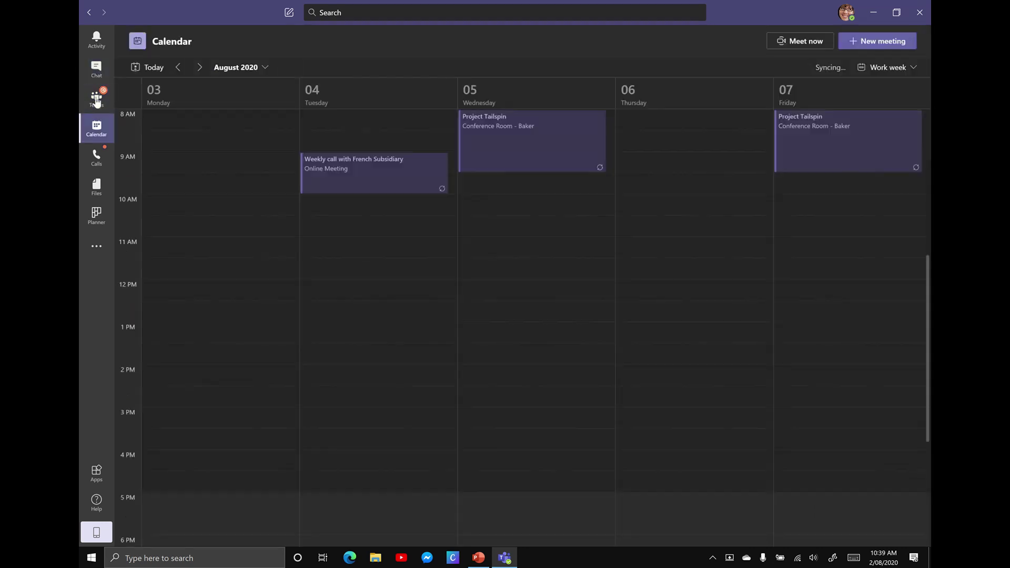
{"action": "left_click", "coordinate": [96, 99]}
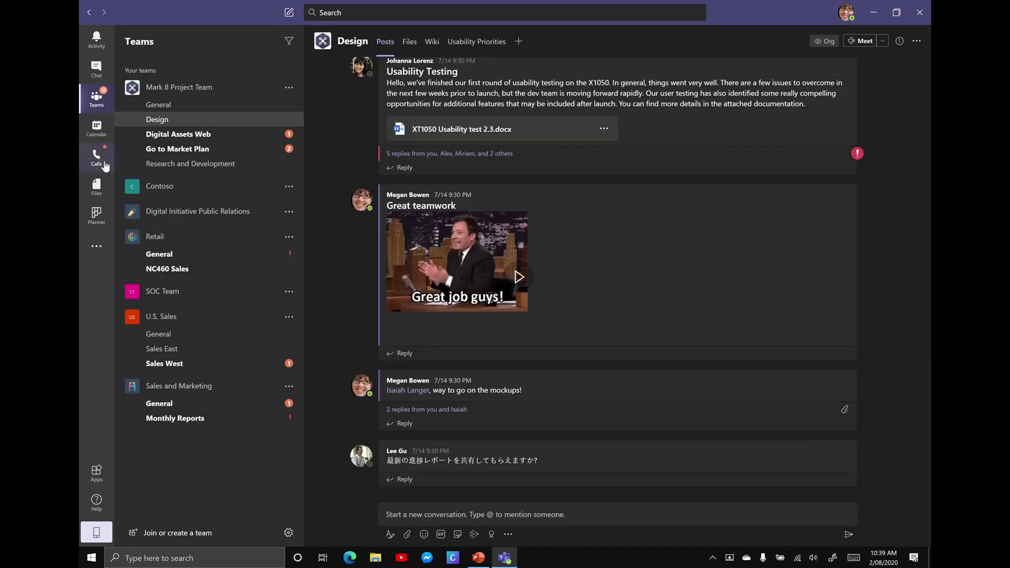